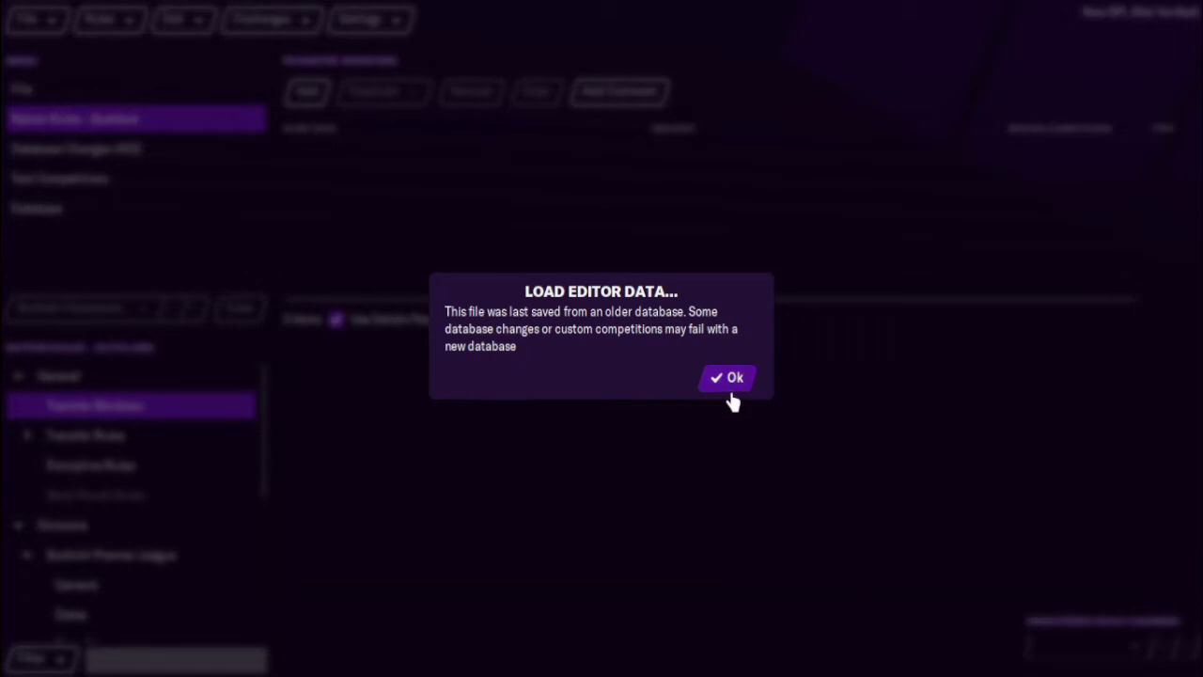
Dismiss the older-database warning and open the Rules menu to reach the Scottish Premier League's General rules.
{"action": "left_click", "coordinate": [731, 380]}
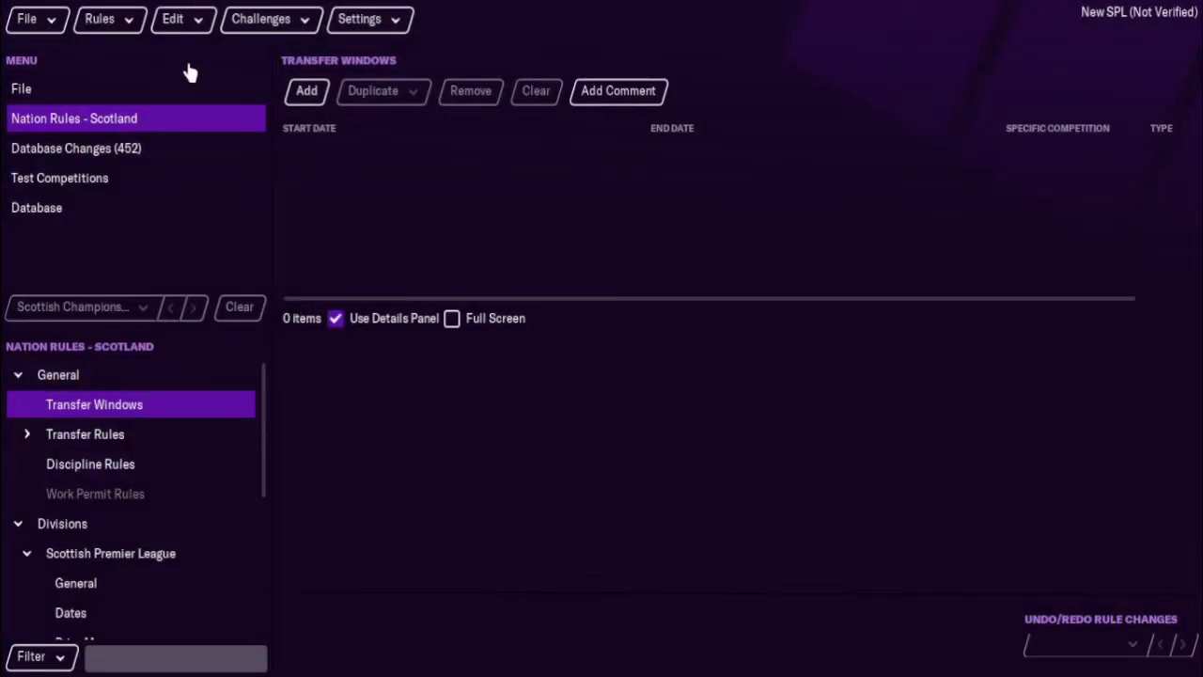
{"action": "left_click", "coordinate": [111, 23]}
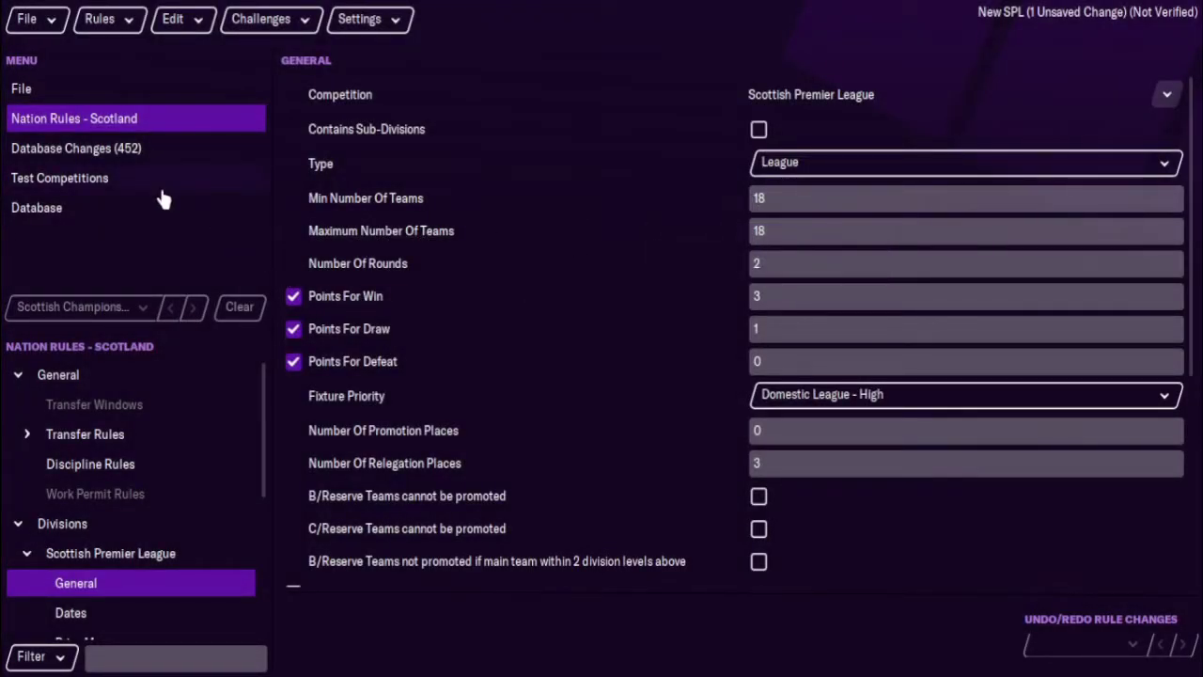
Filter competitions by name containing 'scotti' and open the Scottish Premier League's 17-team list.
{"action": "left_click", "coordinate": [95, 219]}
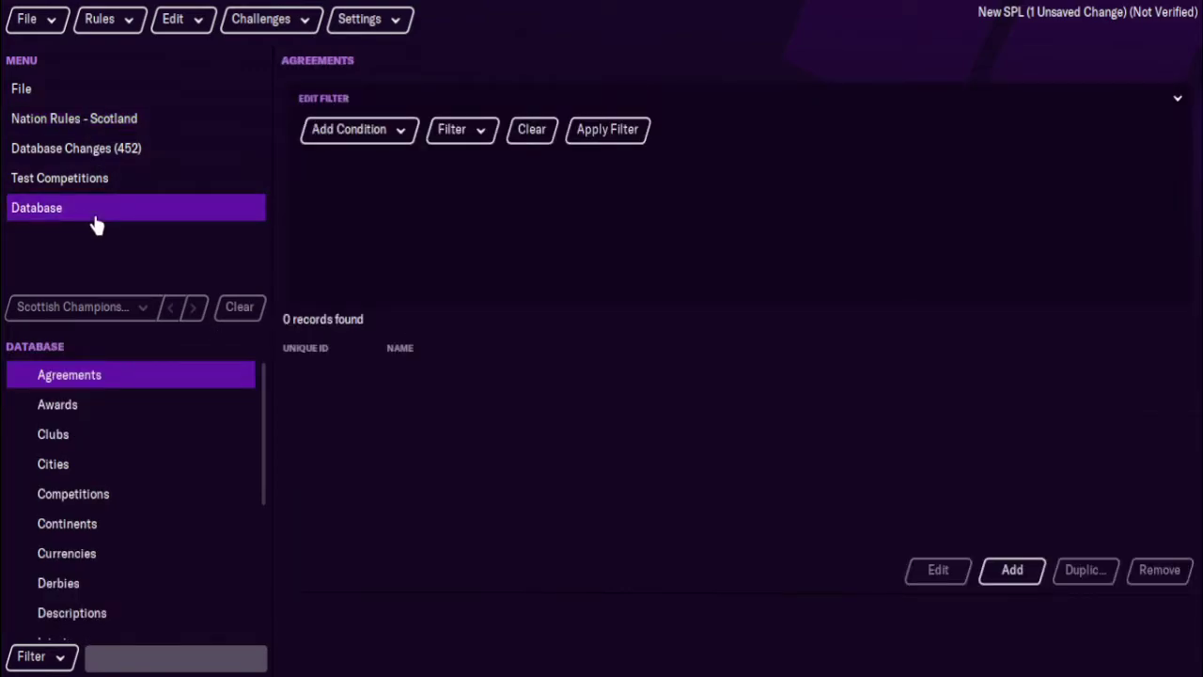
{"action": "left_click", "coordinate": [149, 507]}
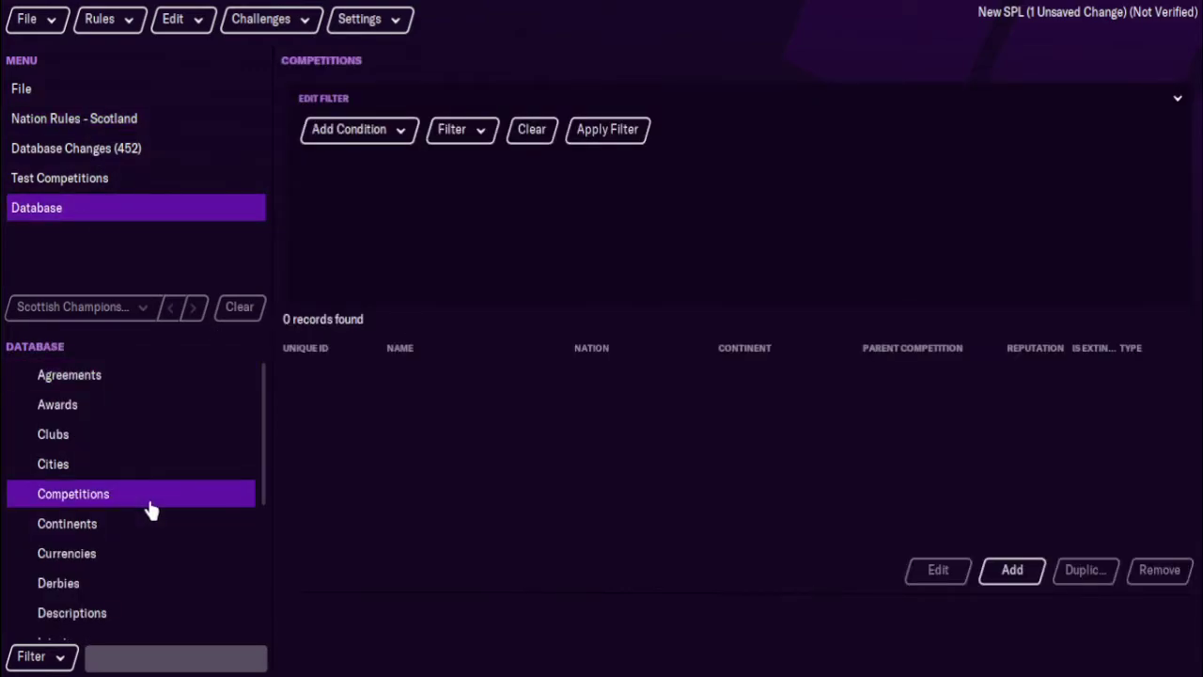
{"action": "left_click", "coordinate": [368, 135]}
{"action": "left_click", "coordinate": [383, 194]}
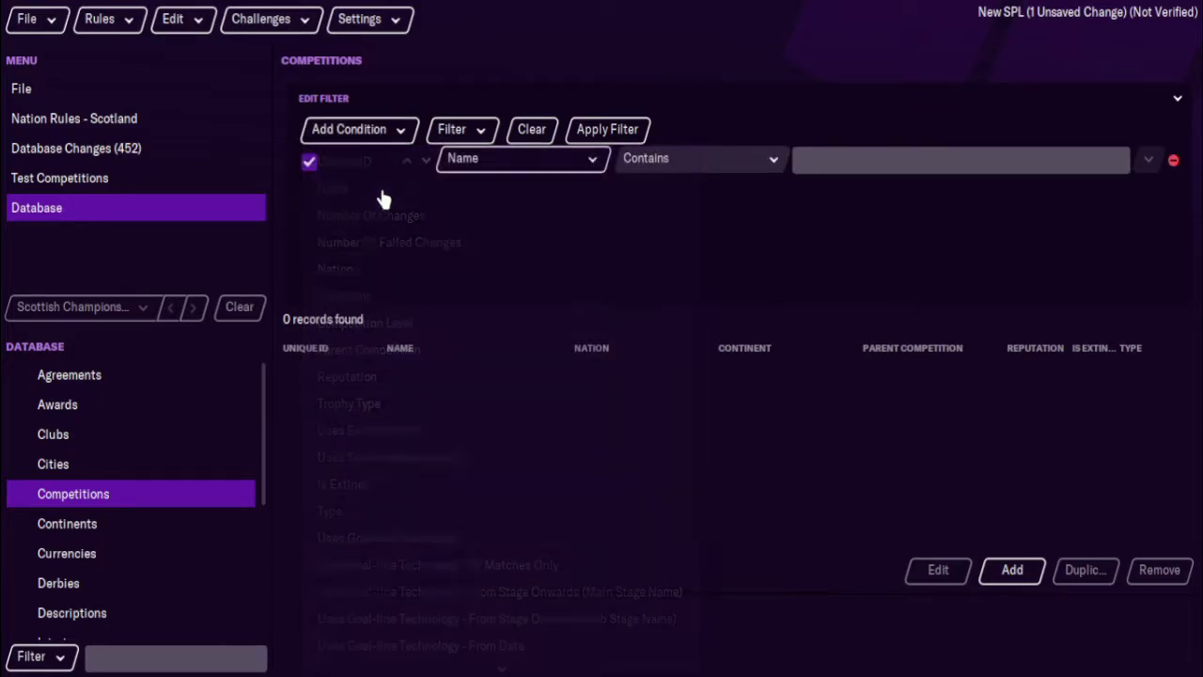
{"action": "left_click", "coordinate": [848, 160]}
{"action": "type", "text": "scotti"}
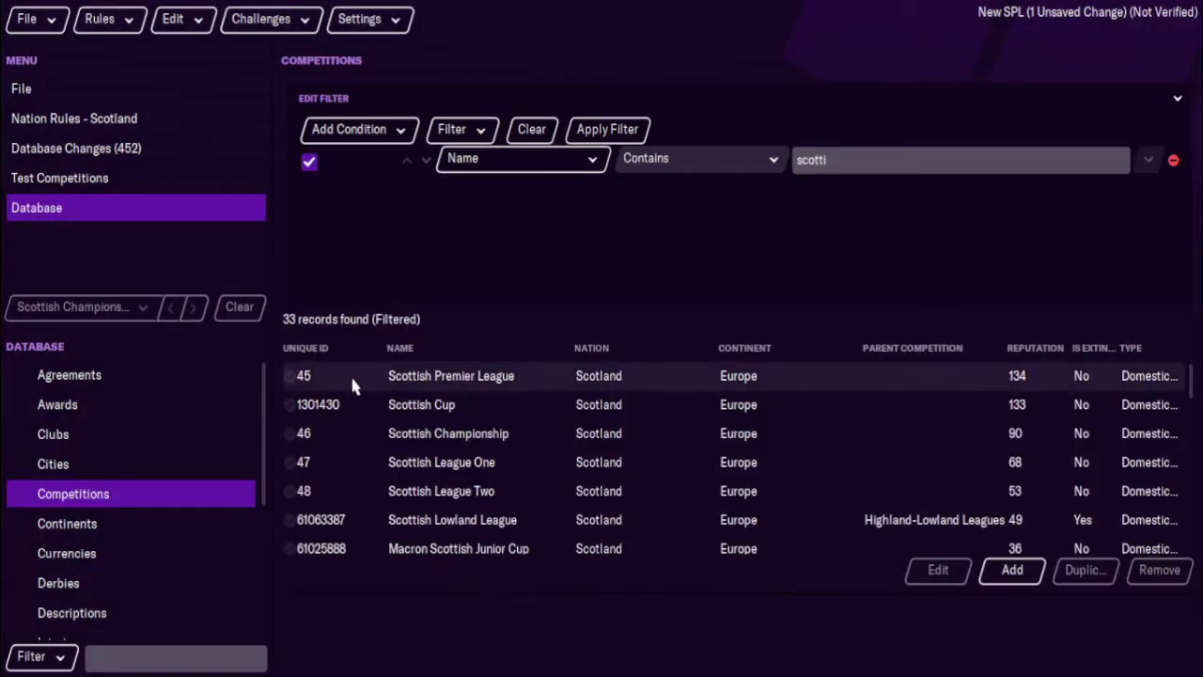
{"action": "double_click", "coordinate": [349, 373]}
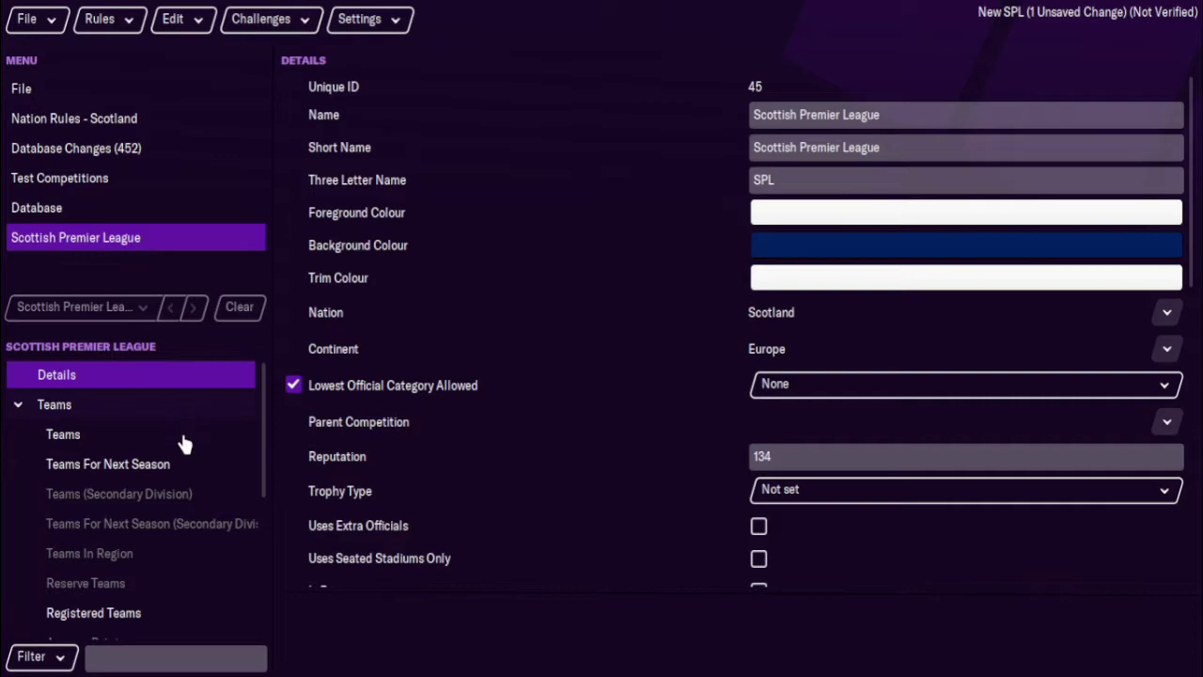
{"action": "left_click", "coordinate": [184, 440]}
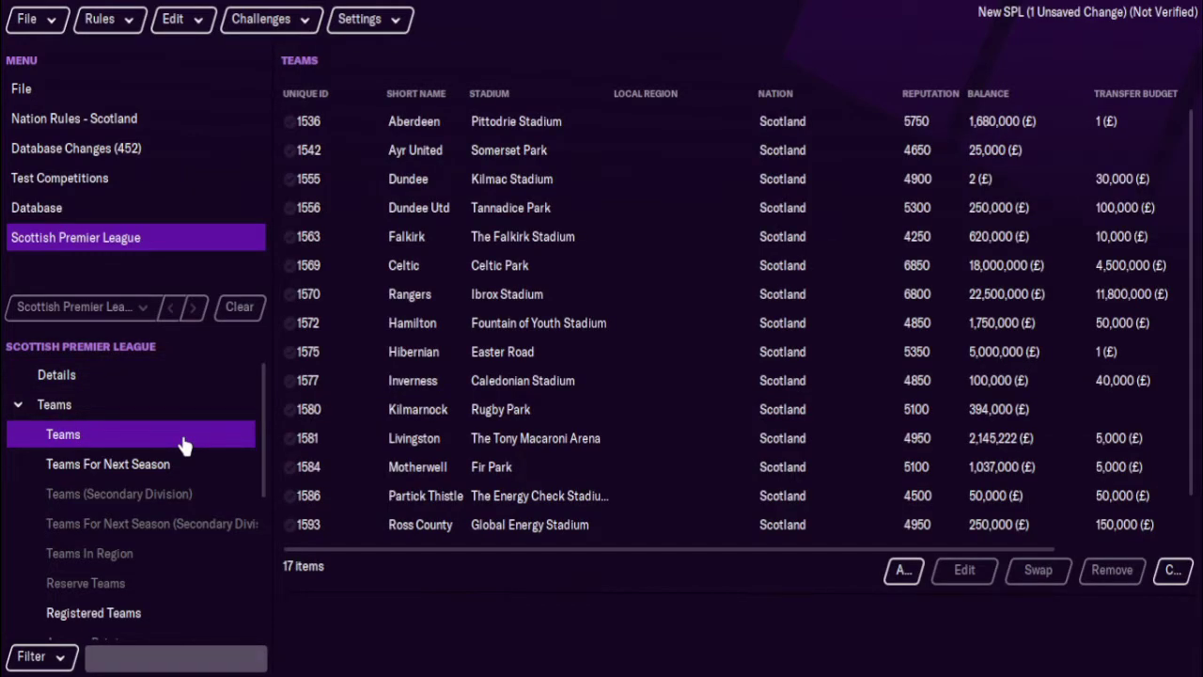
Filter competitions to Scottish Championship, review its 17 teams including Hearts, then return to the list.
{"action": "left_click", "coordinate": [81, 209]}
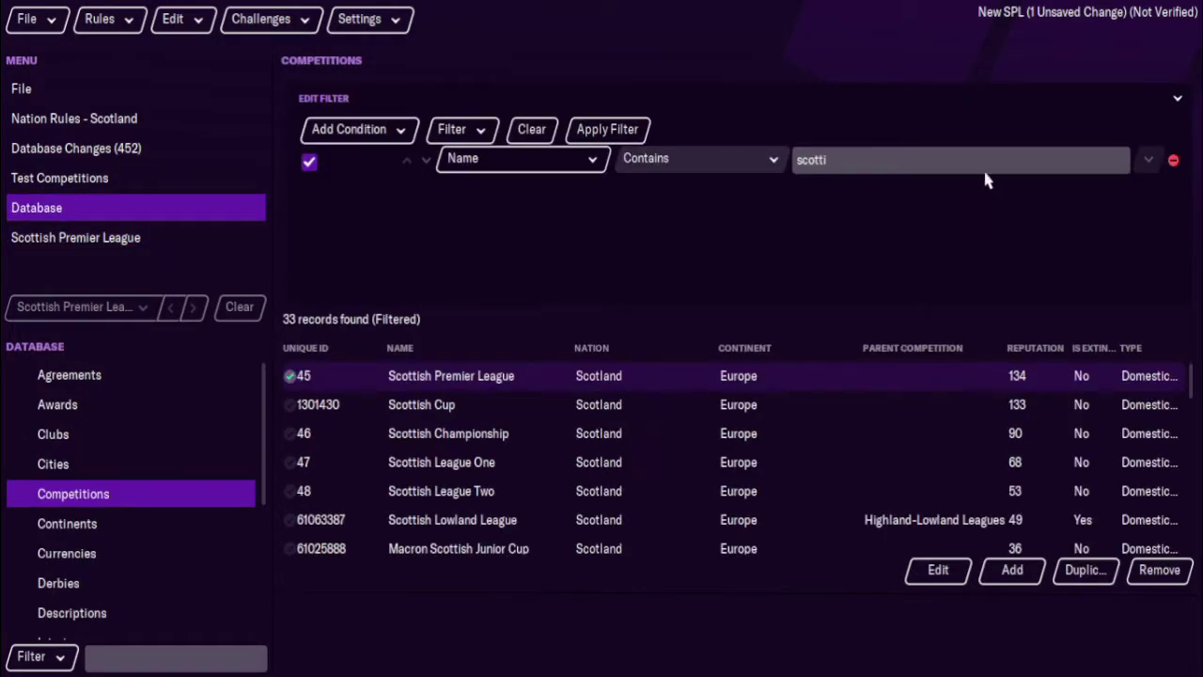
{"action": "left_click", "coordinate": [944, 160]}
{"action": "key", "text": "BackSpace"}
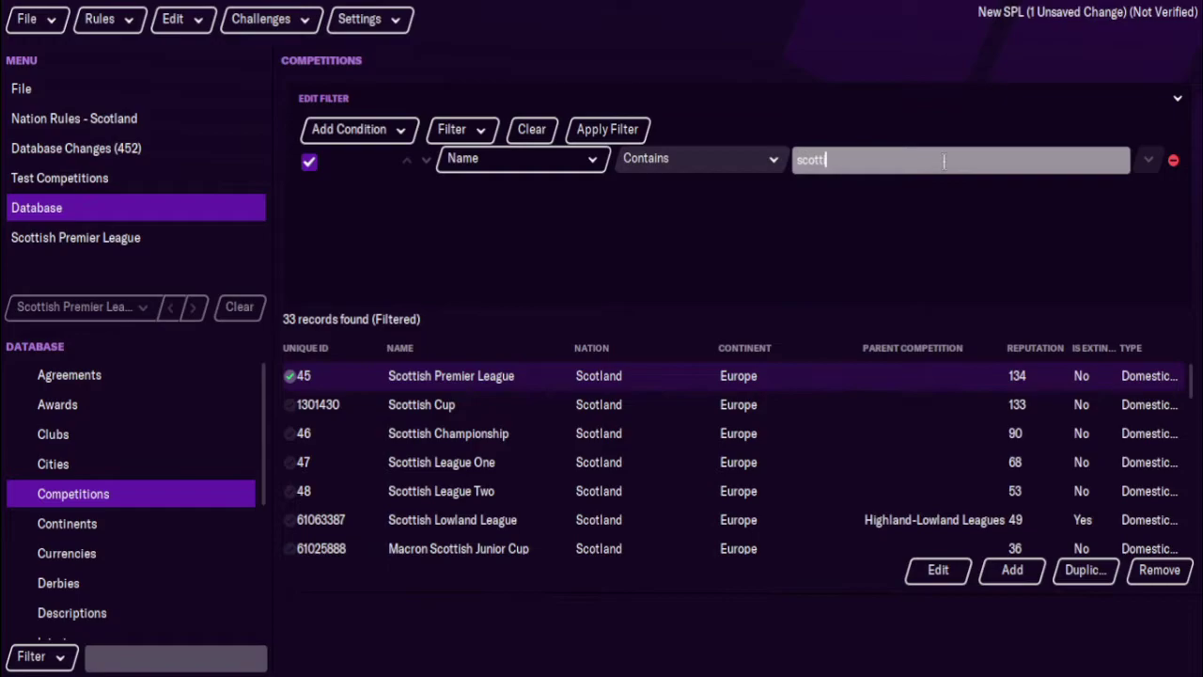
{"action": "key", "text": "BackSpace"}
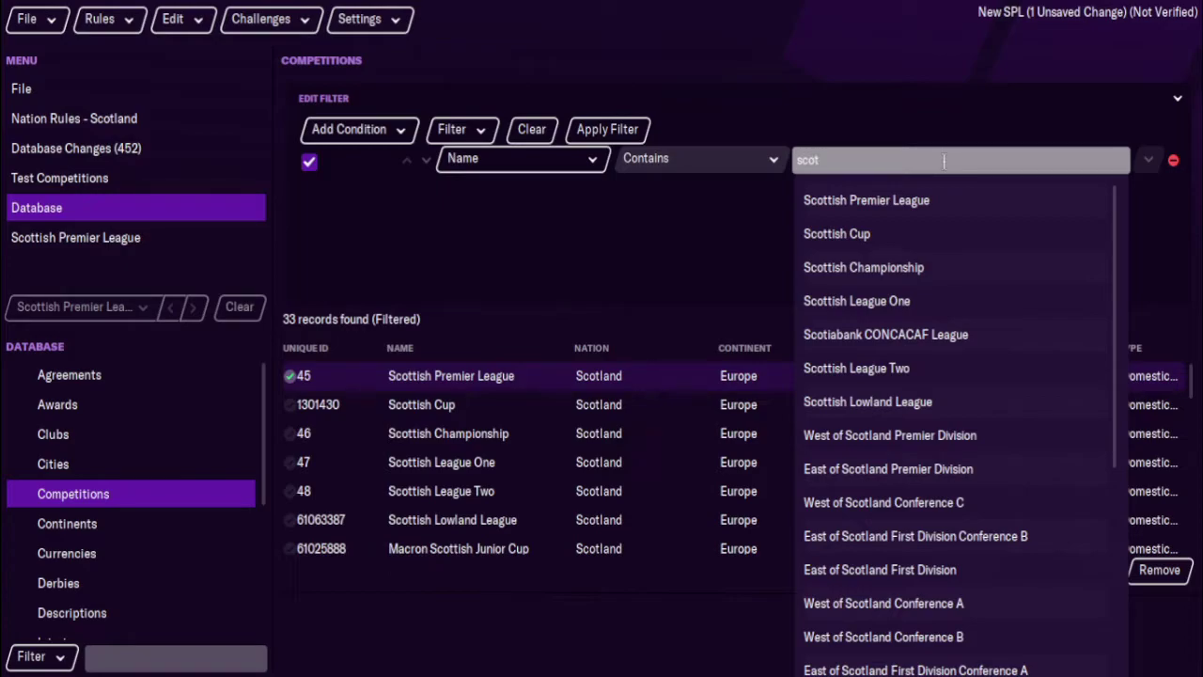
{"action": "left_click", "coordinate": [963, 266]}
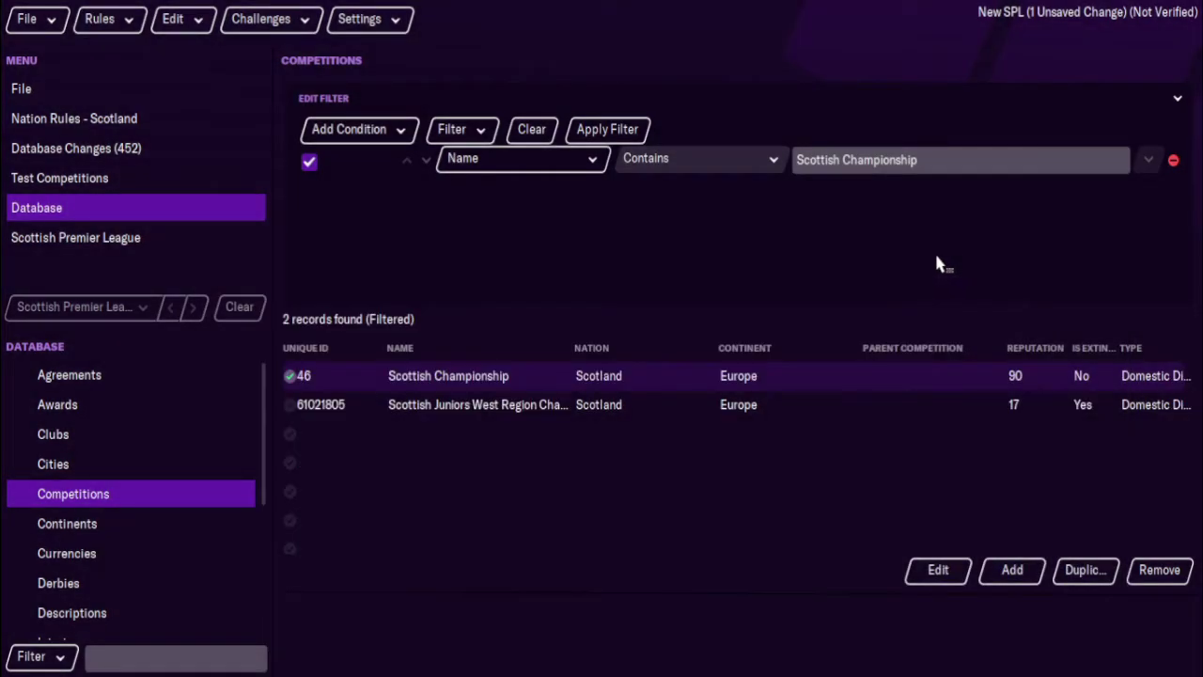
{"action": "double_click", "coordinate": [365, 375]}
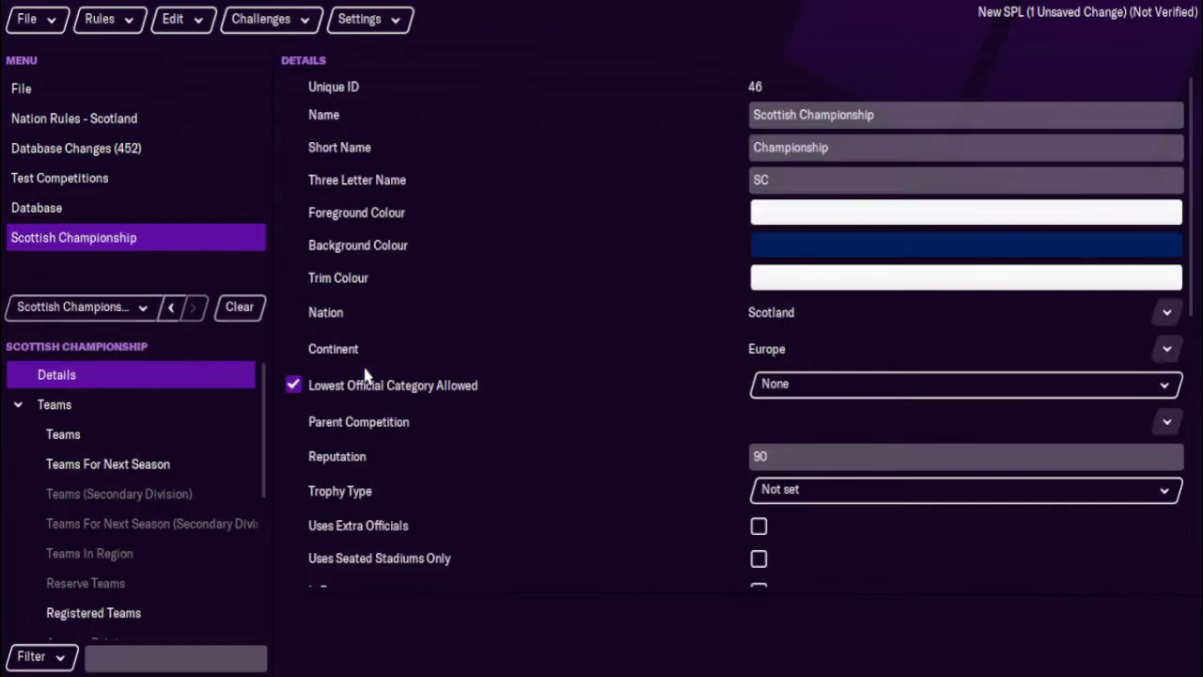
{"action": "left_click", "coordinate": [173, 444]}
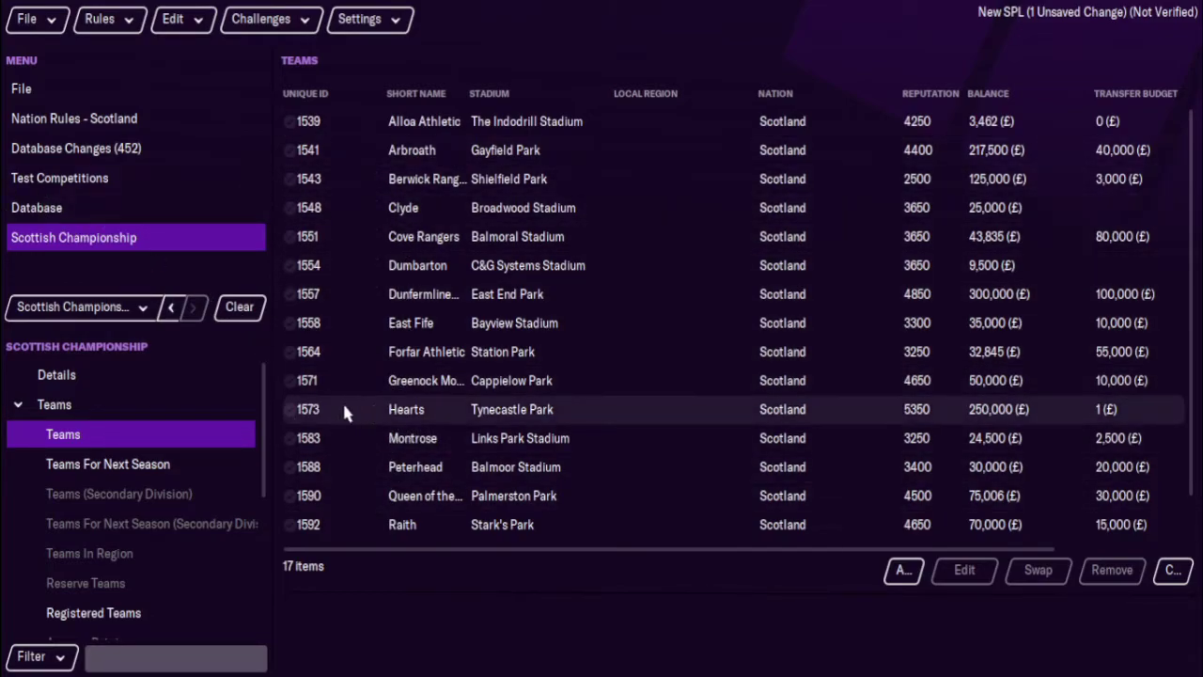
{"action": "left_click", "coordinate": [41, 217]}
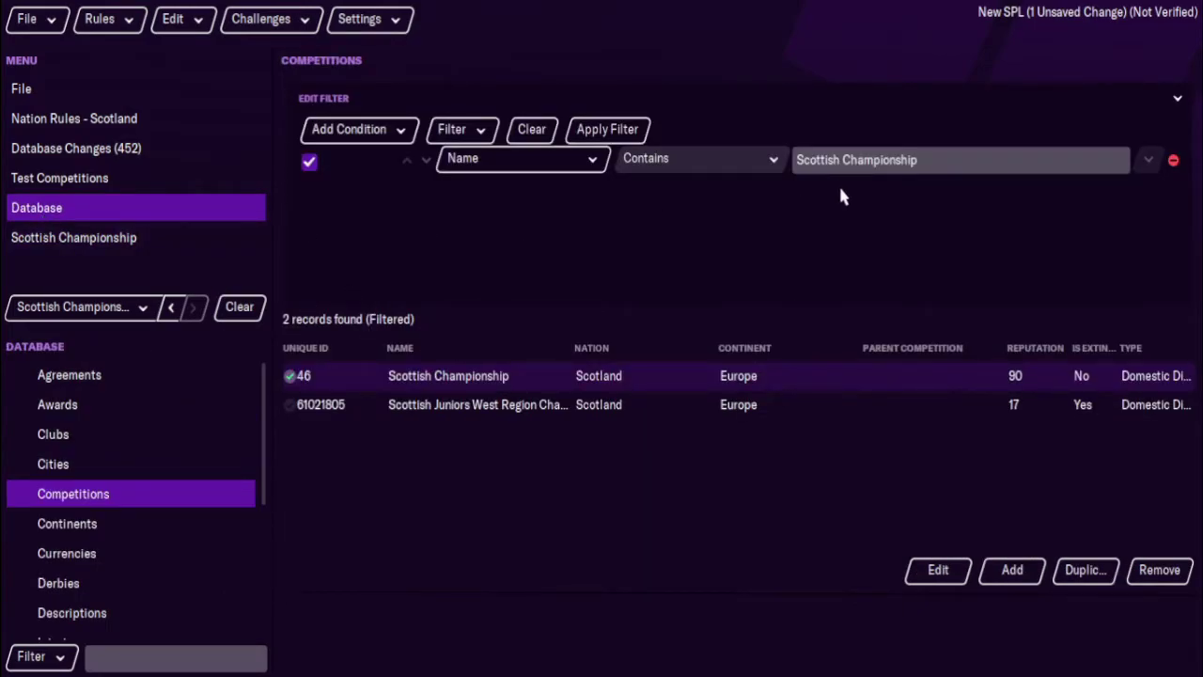
Switch to the clubs database, adding and then removing a club name filter.
{"action": "left_click", "coordinate": [944, 158]}
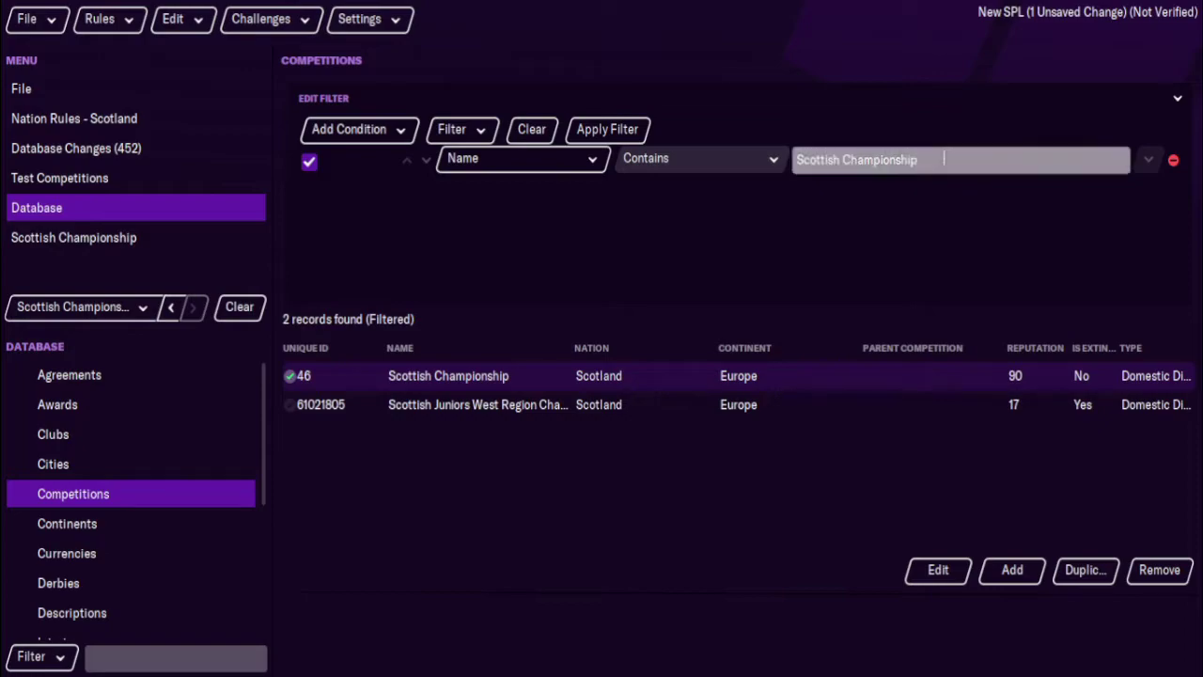
{"action": "left_click", "coordinate": [99, 432]}
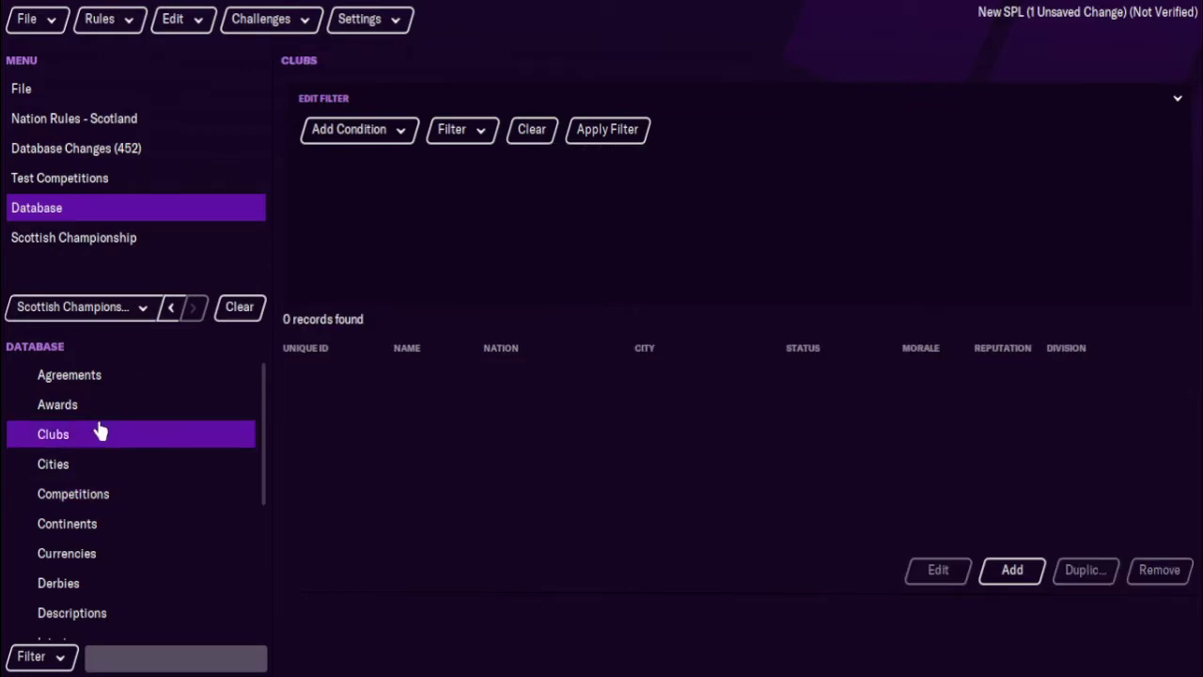
{"action": "left_click", "coordinate": [394, 137]}
{"action": "left_click", "coordinate": [389, 192]}
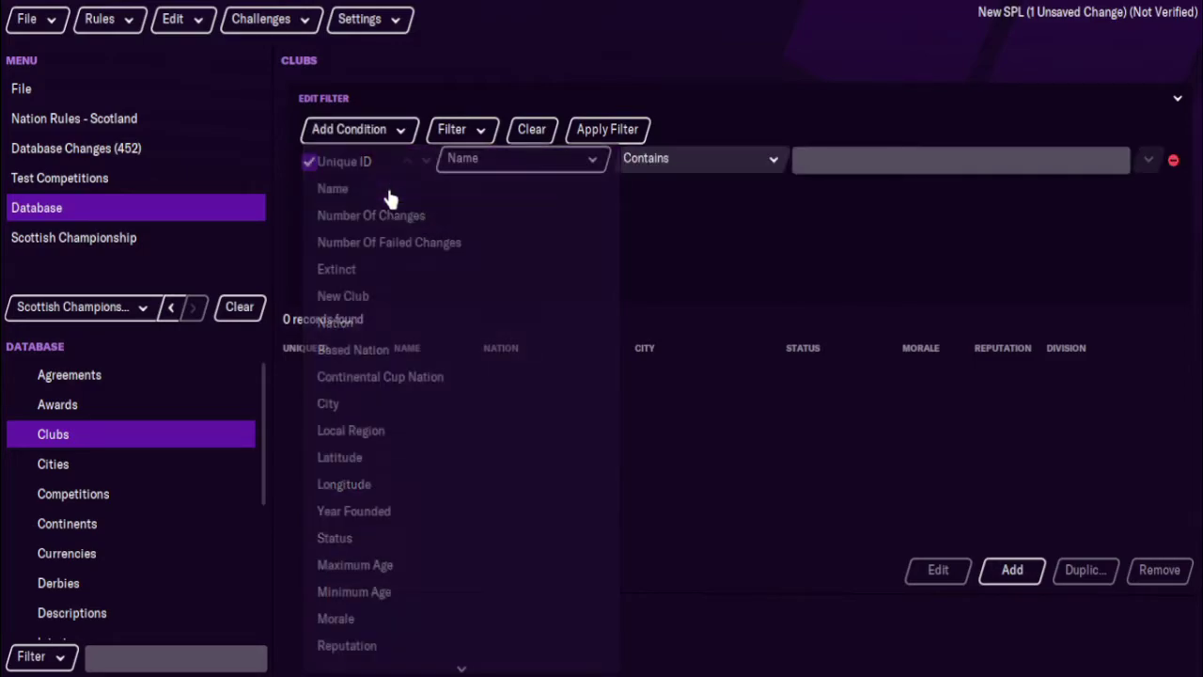
{"action": "left_click", "coordinate": [814, 160]}
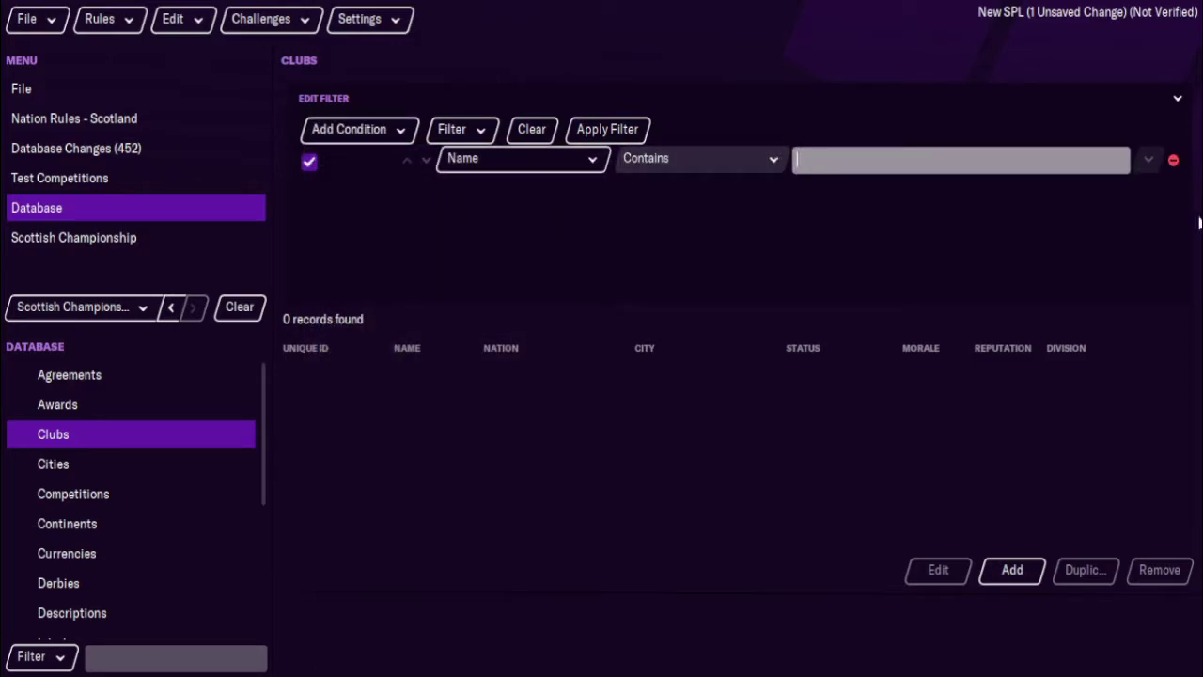
{"action": "left_click", "coordinate": [1174, 160]}
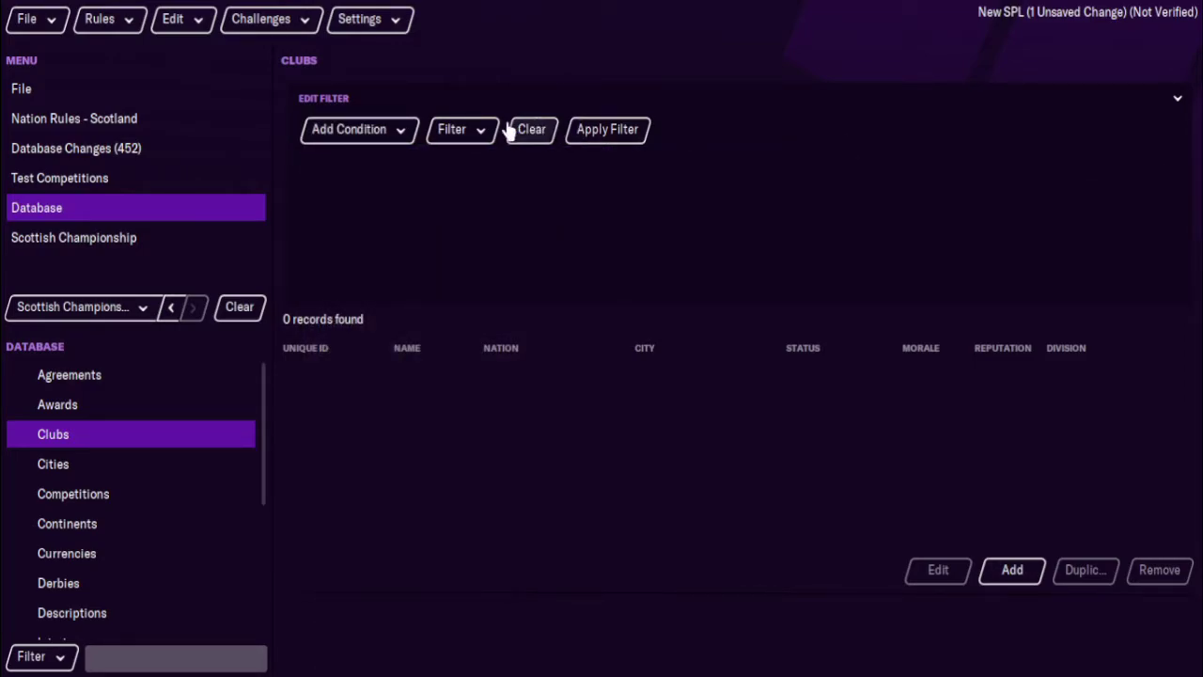
Filter clubs by nation 'scotla' and sort them by reputation, highest first.
{"action": "left_click", "coordinate": [374, 138]}
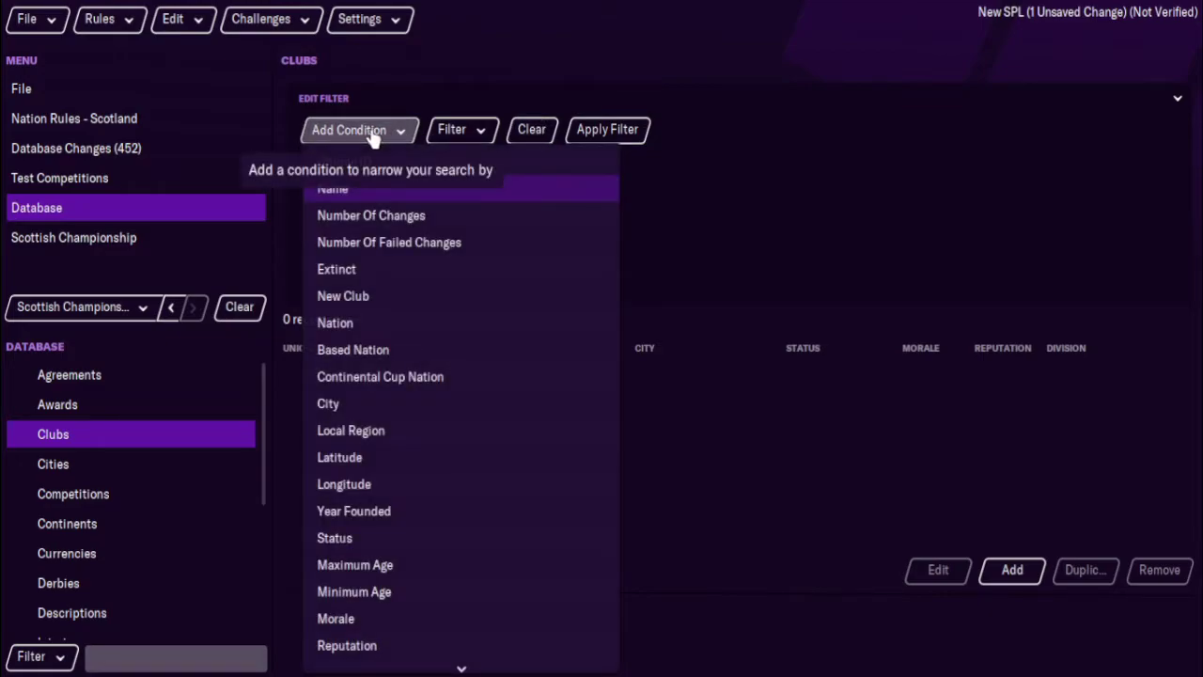
{"action": "left_click", "coordinate": [376, 324]}
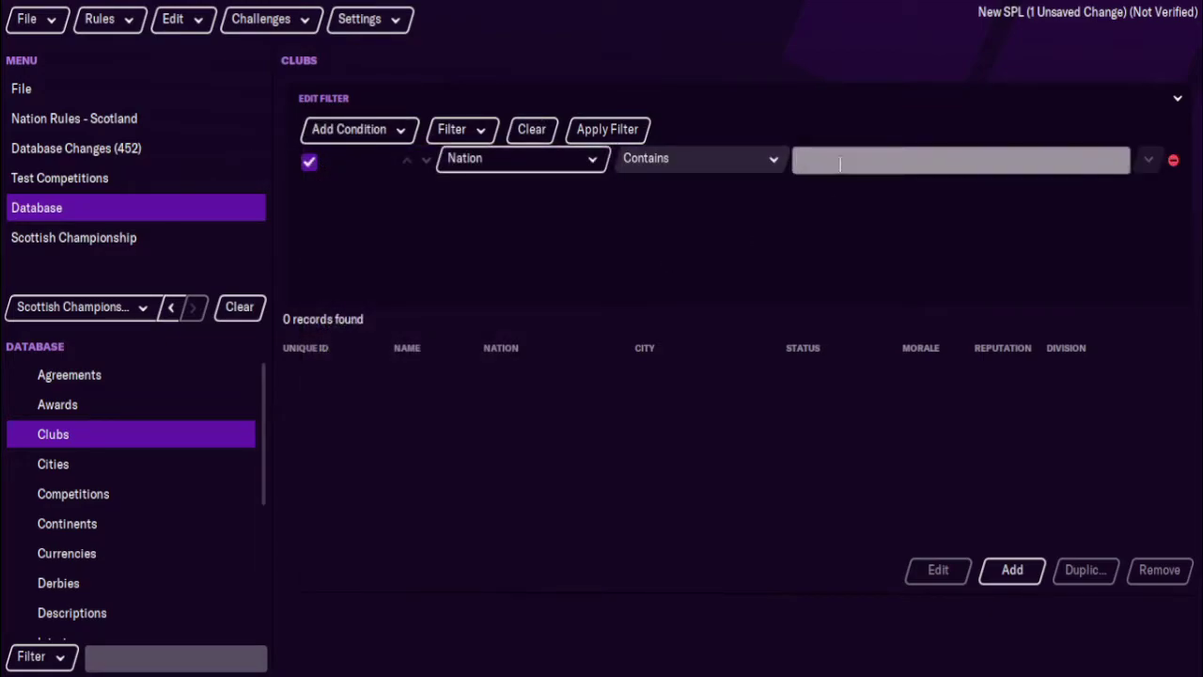
{"action": "type", "text": "scotla"}
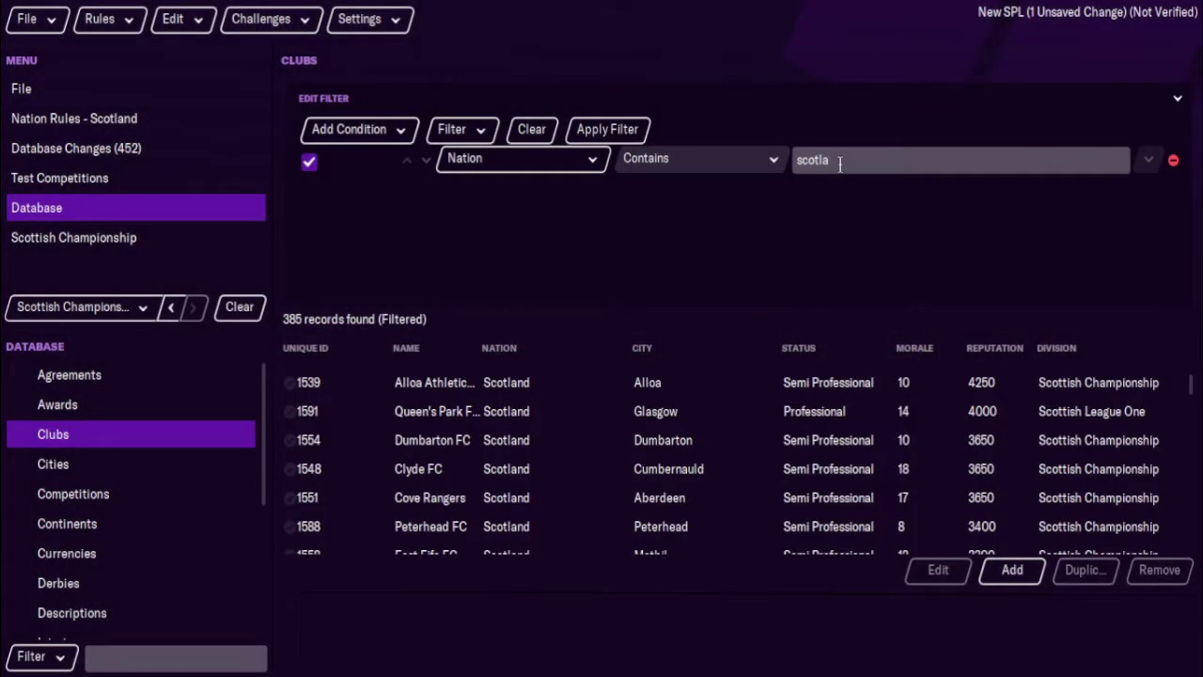
{"action": "left_click", "coordinate": [984, 352]}
{"action": "left_click", "coordinate": [984, 352]}
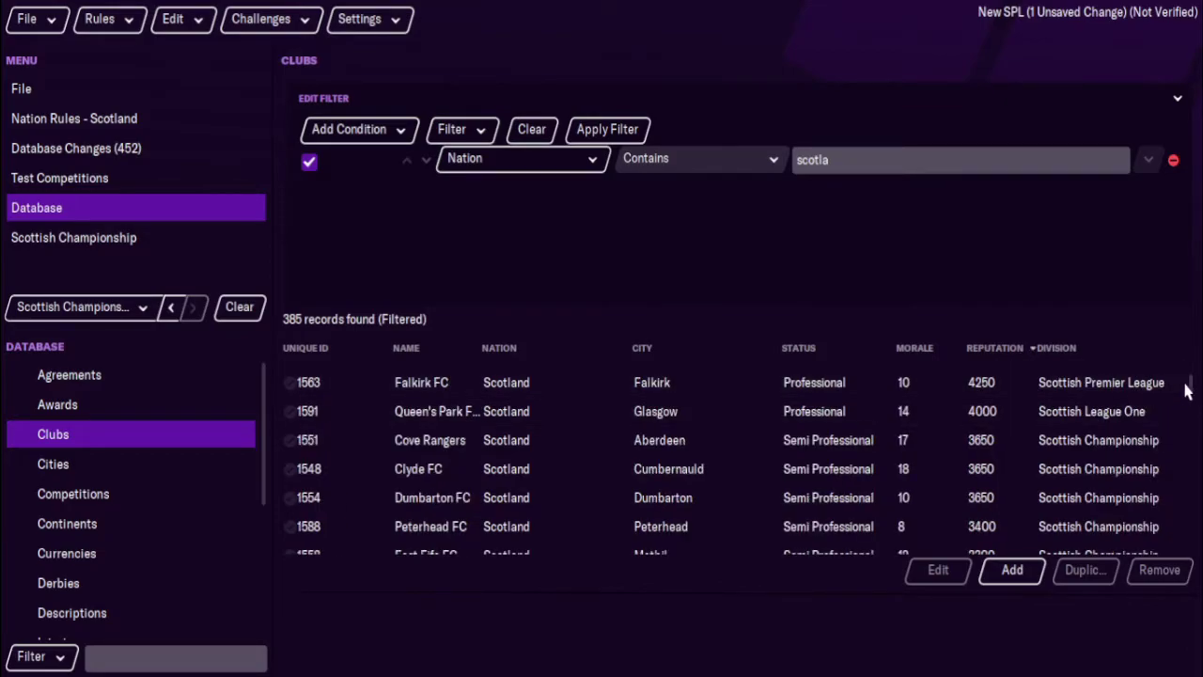
{"action": "left_click_drag", "start_coordinate": [1189, 383], "coordinate": [1190, 367]}
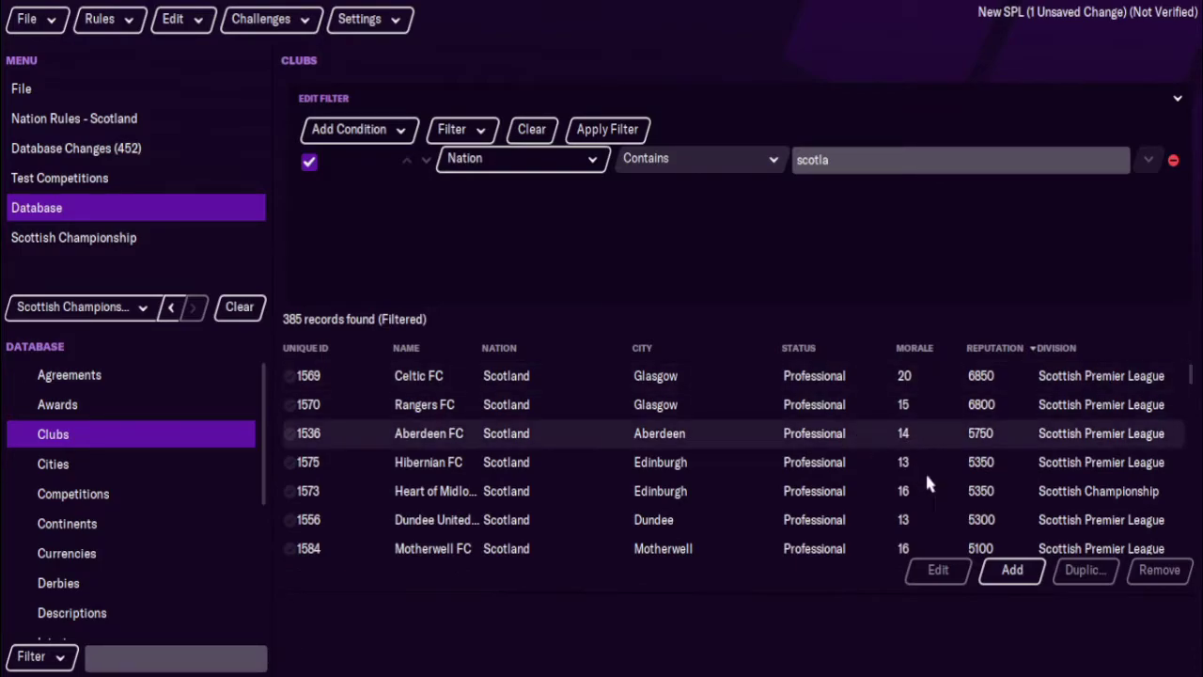
Set Heart of Midlothian FC's division to Scottish Premier League, found by searching names containing 'scott'.
{"action": "double_click", "coordinate": [358, 483]}
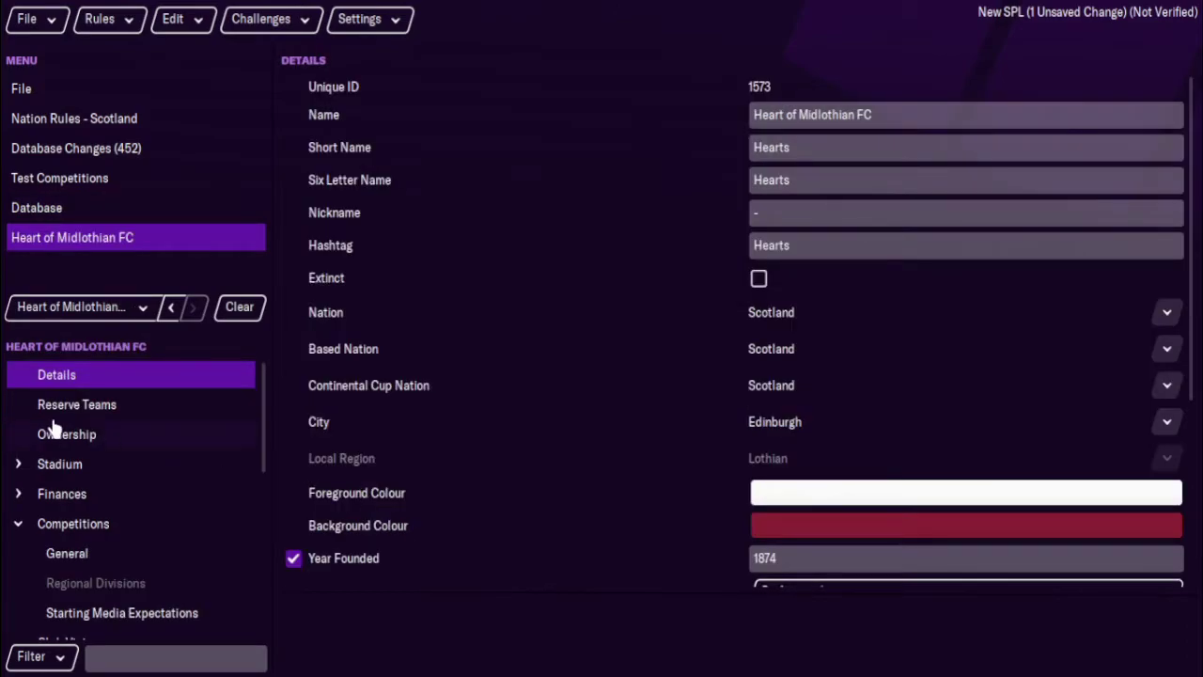
{"action": "left_click", "coordinate": [158, 557]}
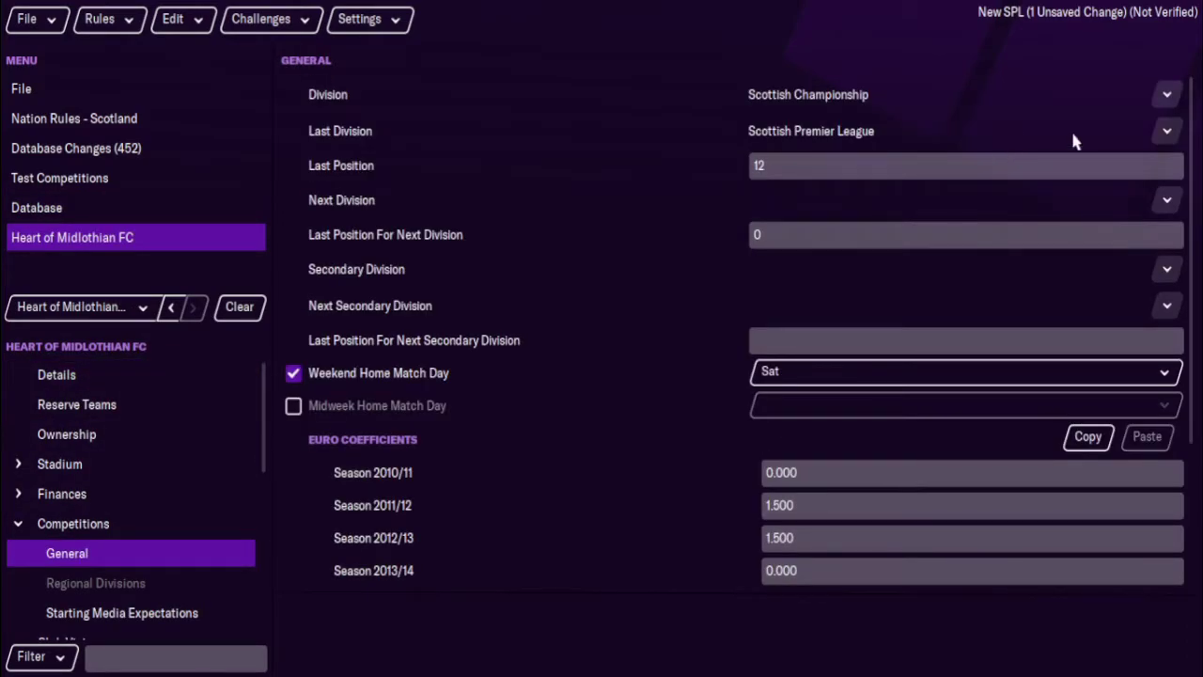
{"action": "left_click", "coordinate": [1167, 94]}
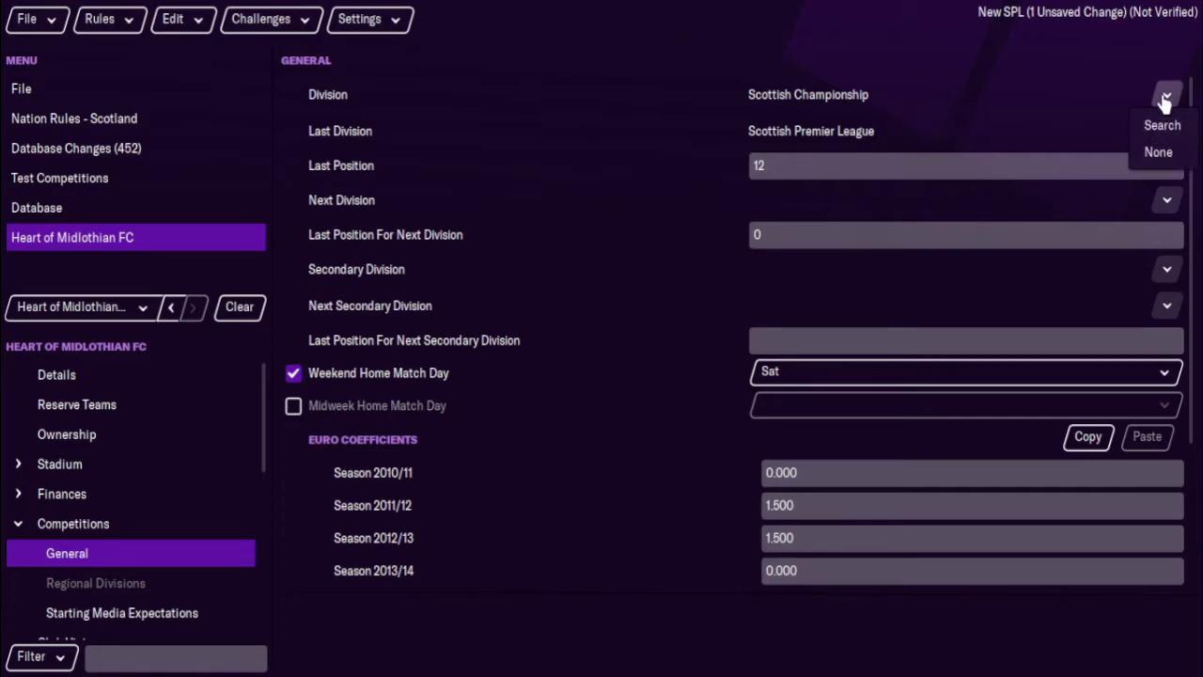
{"action": "left_click", "coordinate": [1153, 128]}
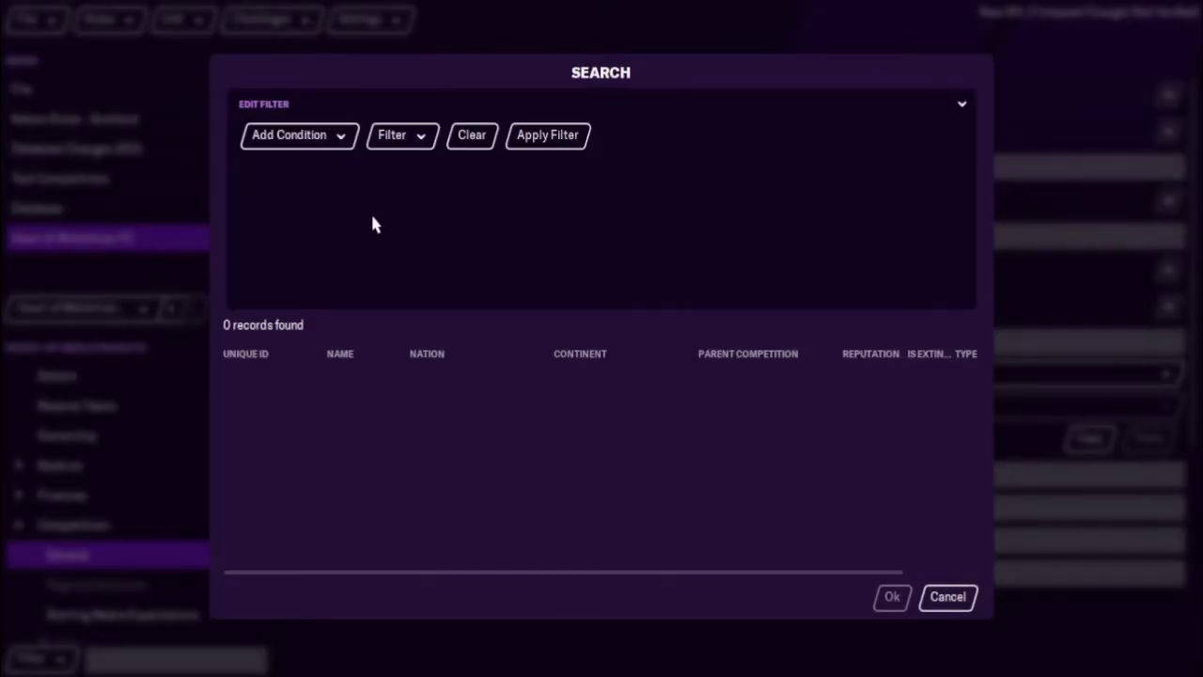
{"action": "left_click", "coordinate": [276, 146]}
{"action": "left_click", "coordinate": [312, 195]}
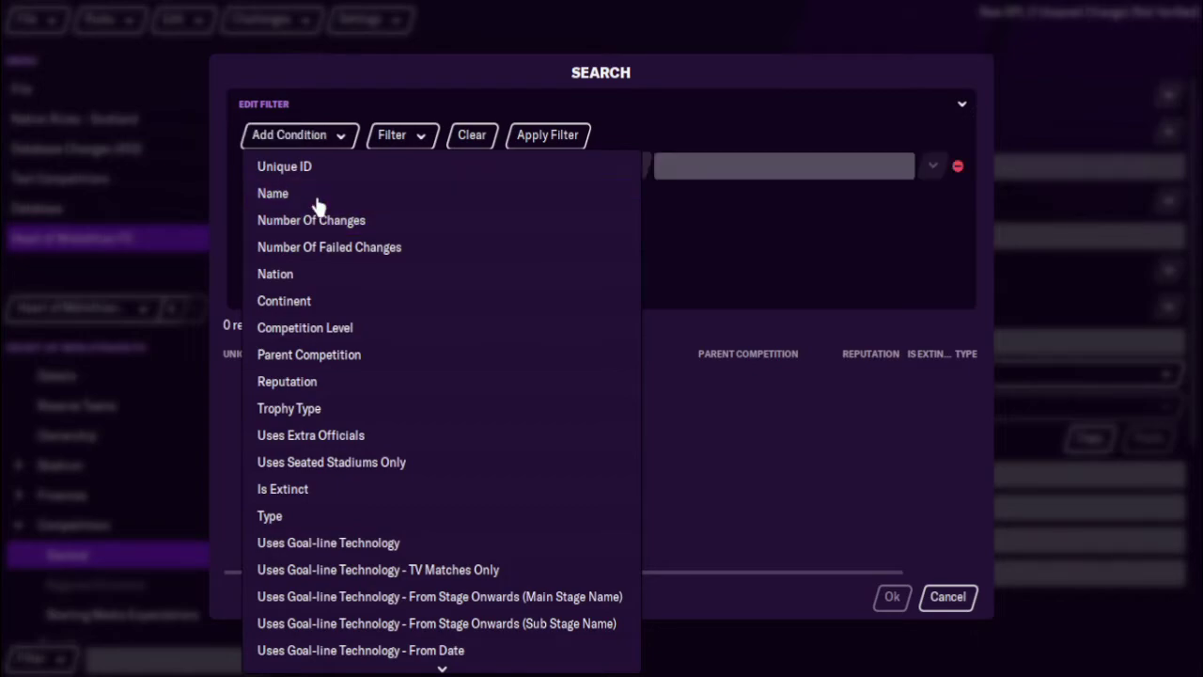
{"action": "left_click", "coordinate": [702, 170]}
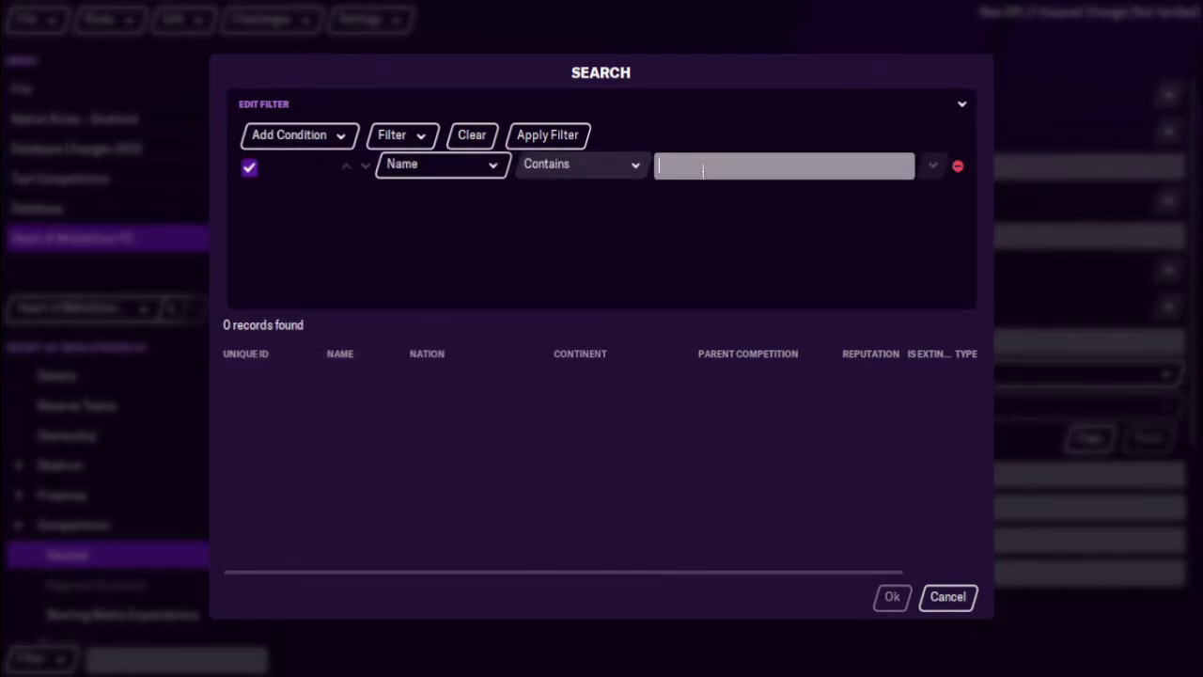
{"action": "type", "text": "scott"}
{"action": "key", "text": "Return"}
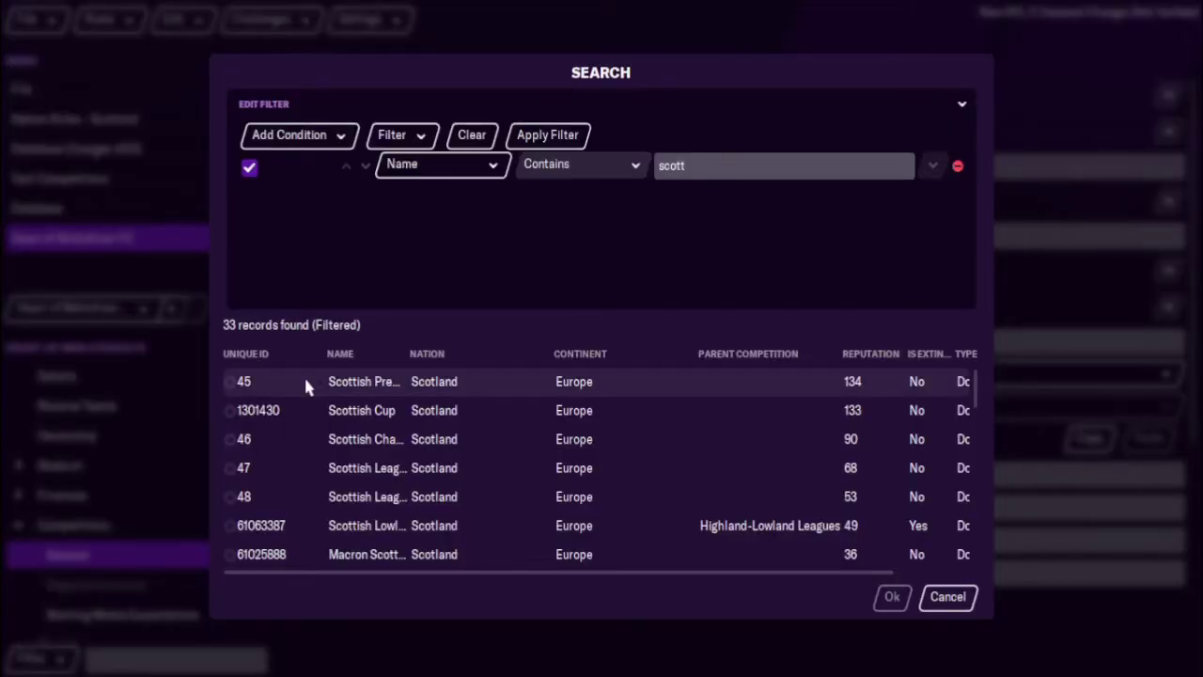
{"action": "left_click", "coordinate": [306, 381]}
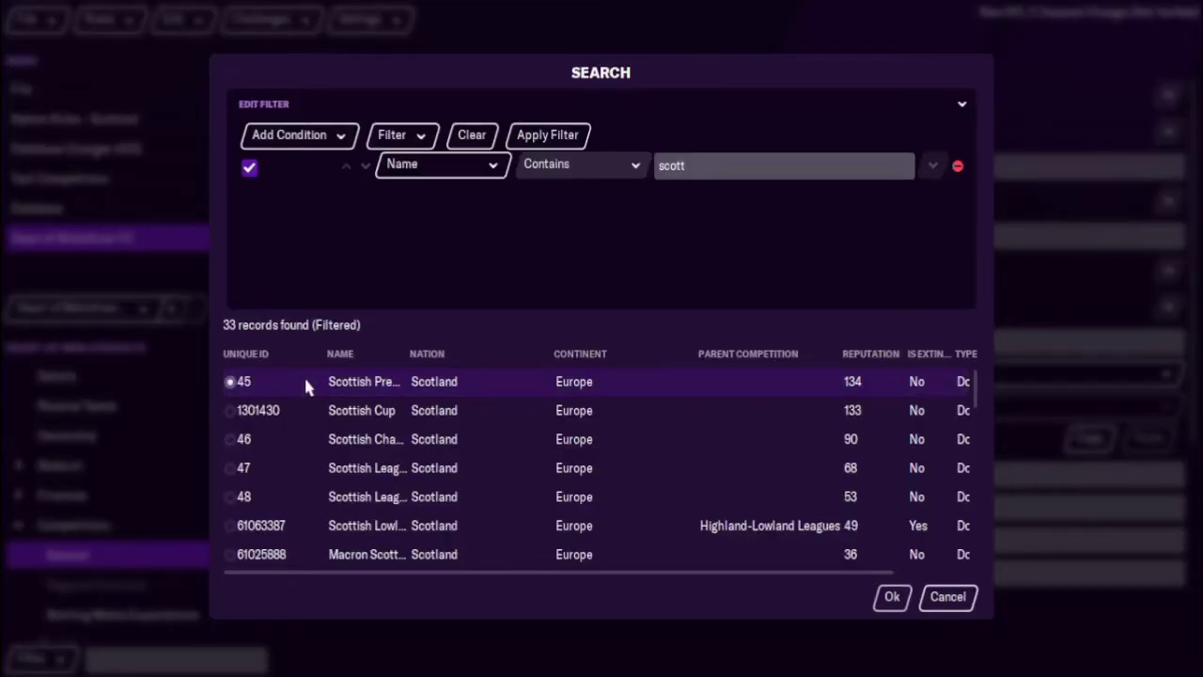
{"action": "left_click", "coordinate": [893, 599]}
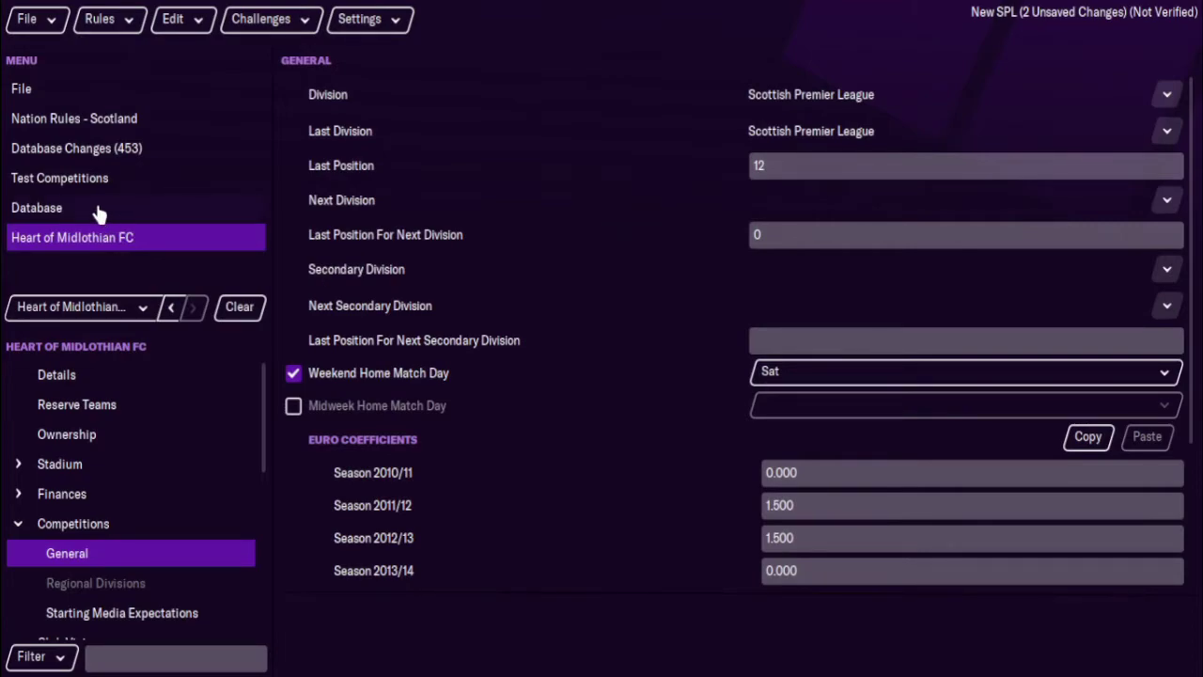
Return to the Scottish clubs list and run the league rules test.
{"action": "left_click", "coordinate": [31, 195]}
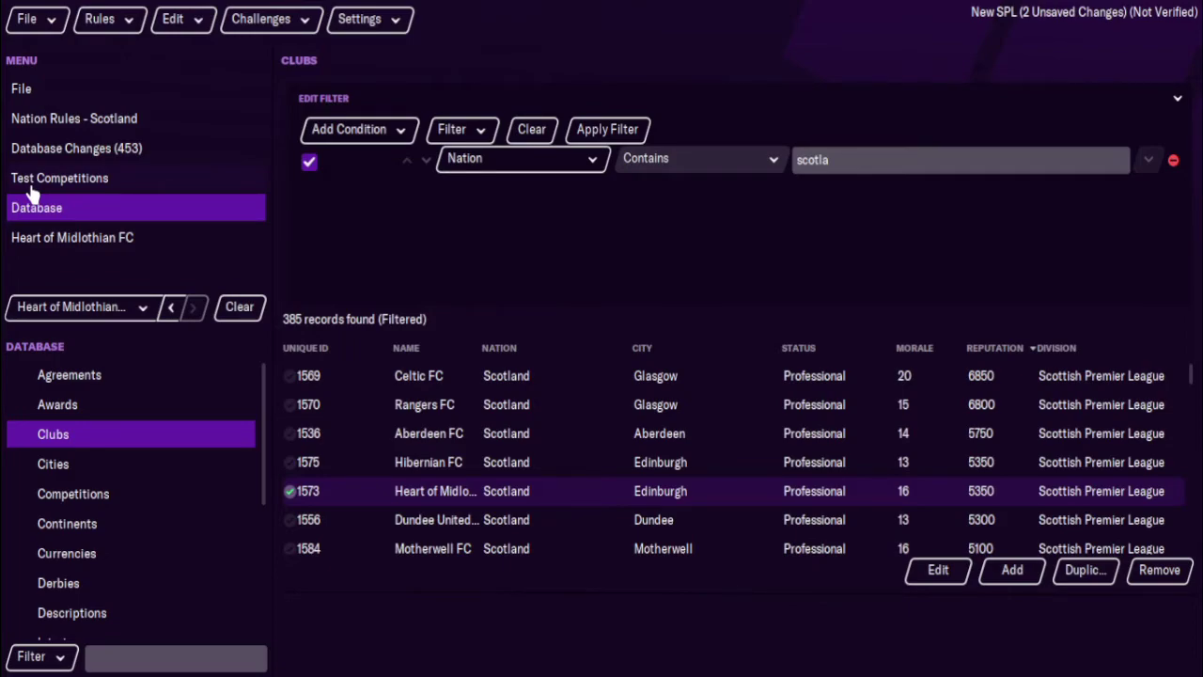
{"action": "left_click", "coordinate": [106, 19]}
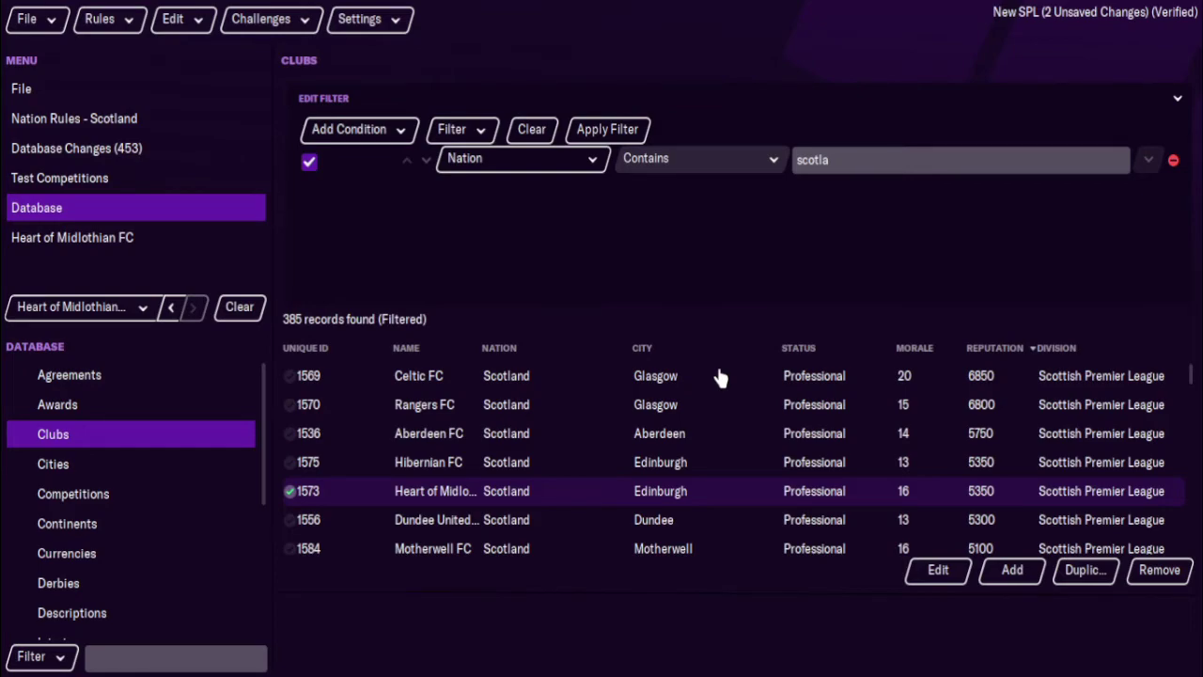
Open Celtic FC's Reserve Teams page and check the reserve team's division options without changing them.
{"action": "left_click", "coordinate": [371, 385]}
{"action": "double_click", "coordinate": [373, 393]}
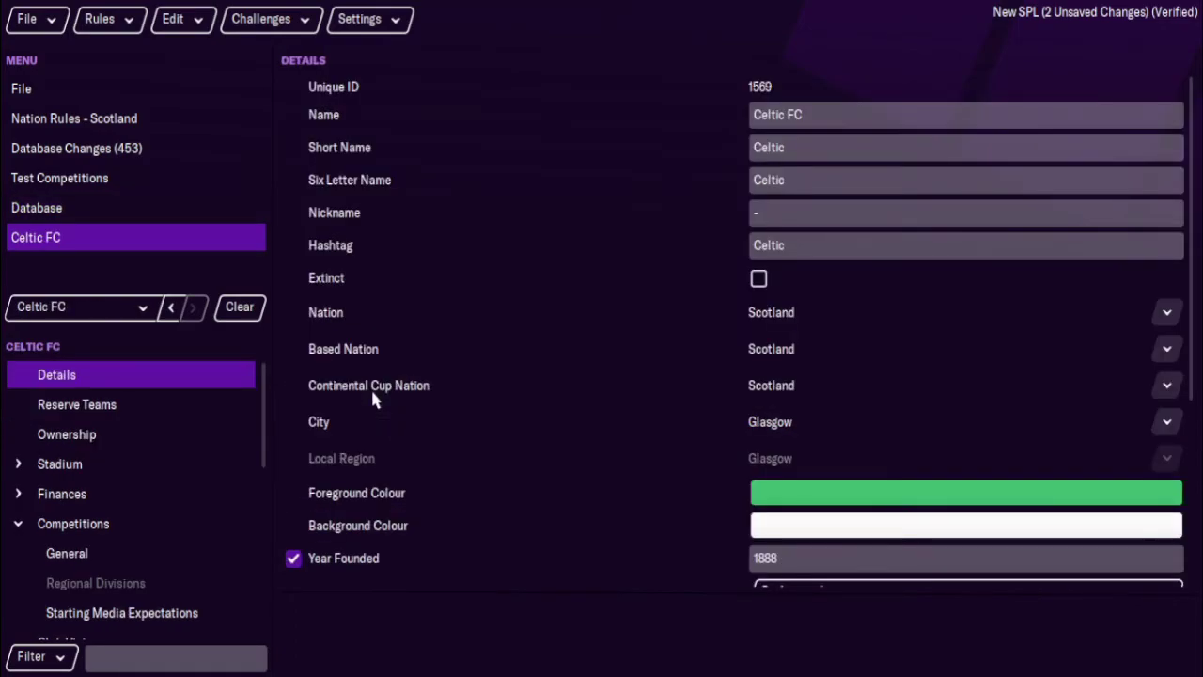
{"action": "left_click", "coordinate": [209, 410]}
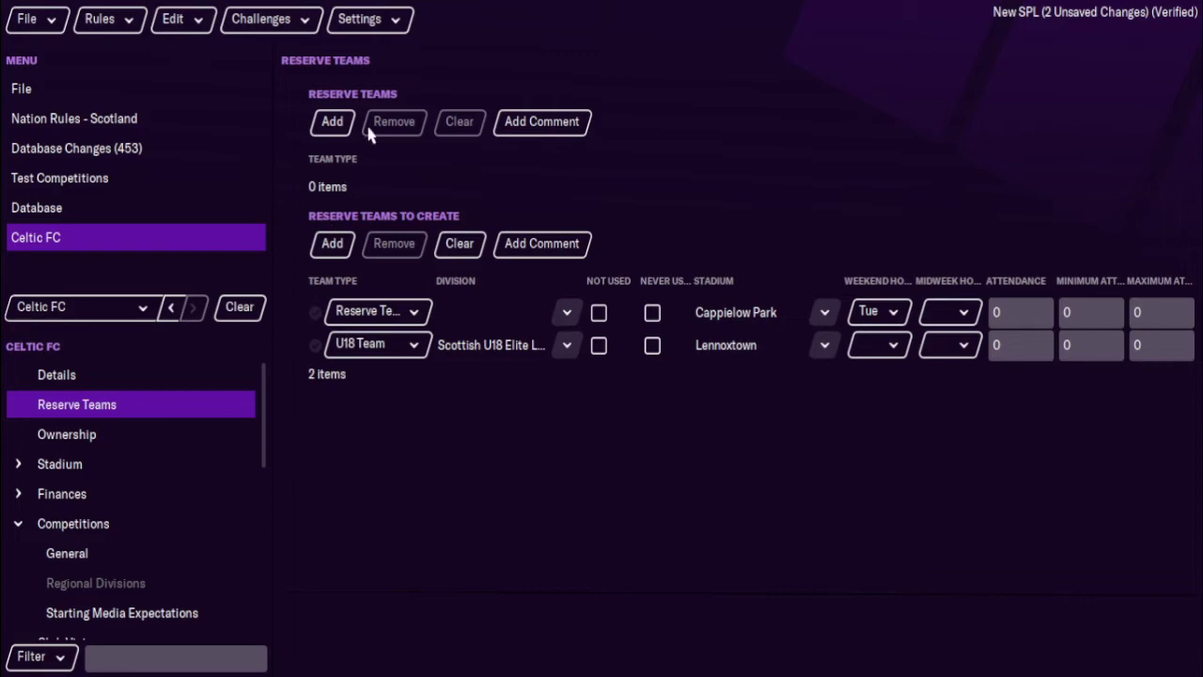
{"action": "left_click", "coordinate": [567, 315]}
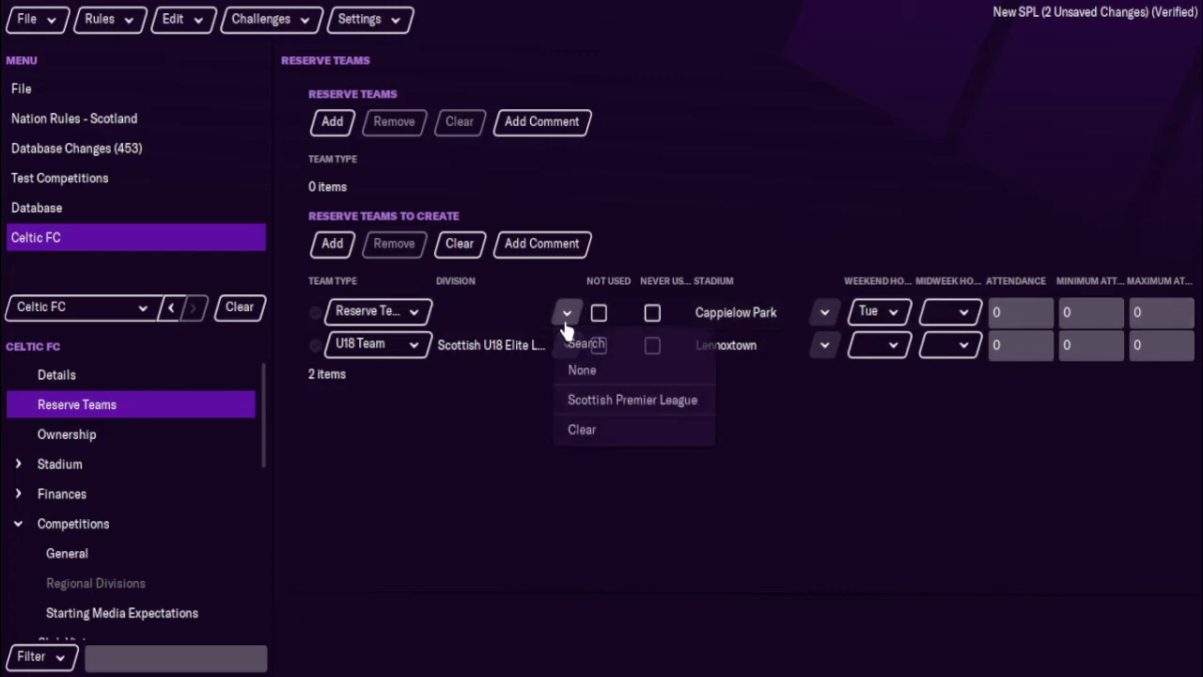
{"action": "left_click", "coordinate": [465, 460]}
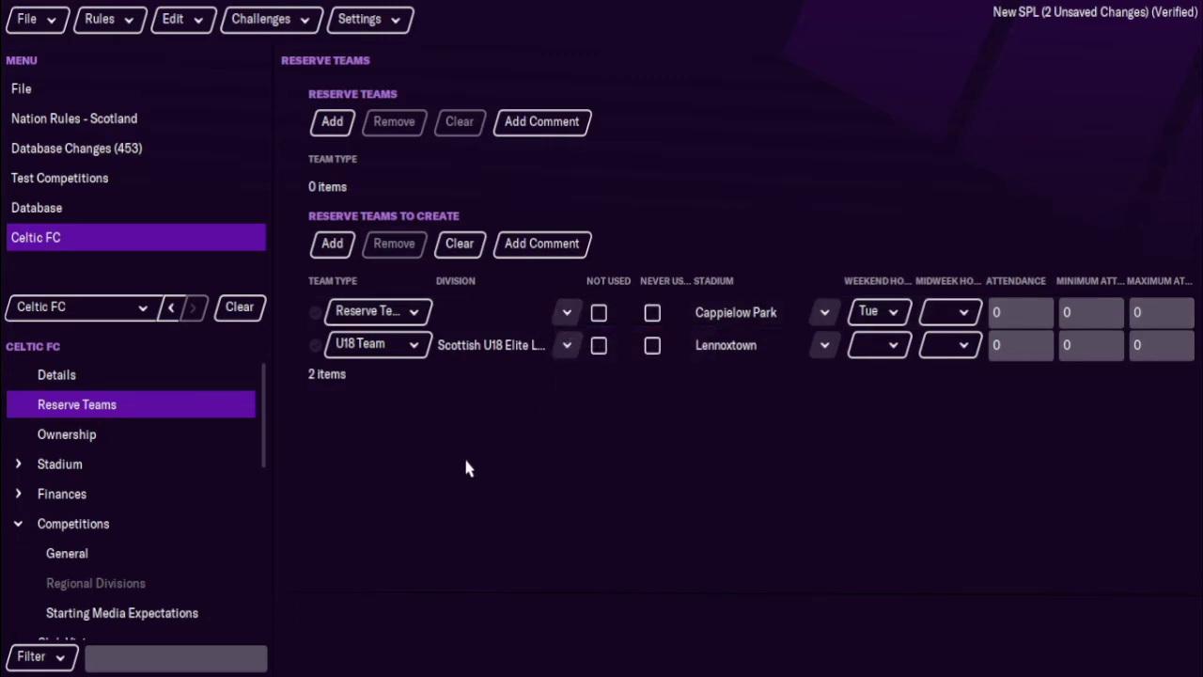